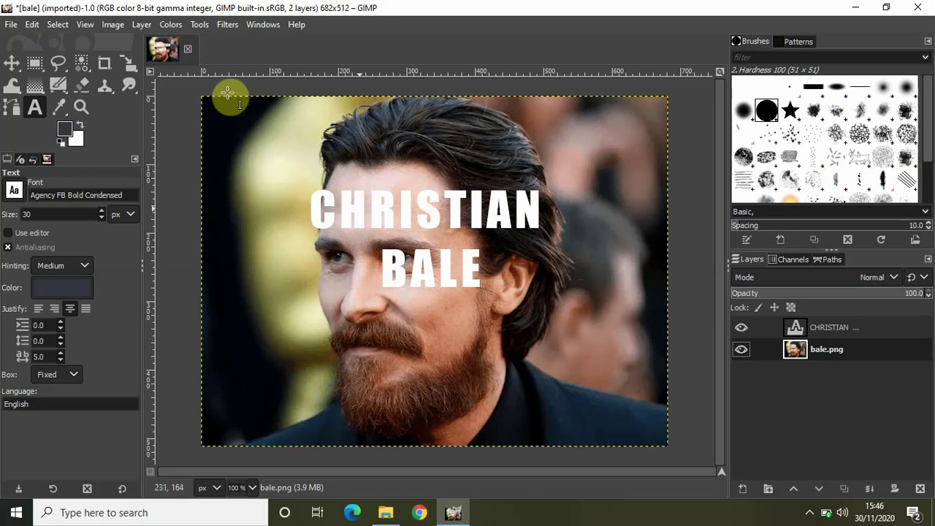
# Export the image as 'bale 2.png' in Downloads, accepting the default PNG options
pyautogui.click(11, 24)
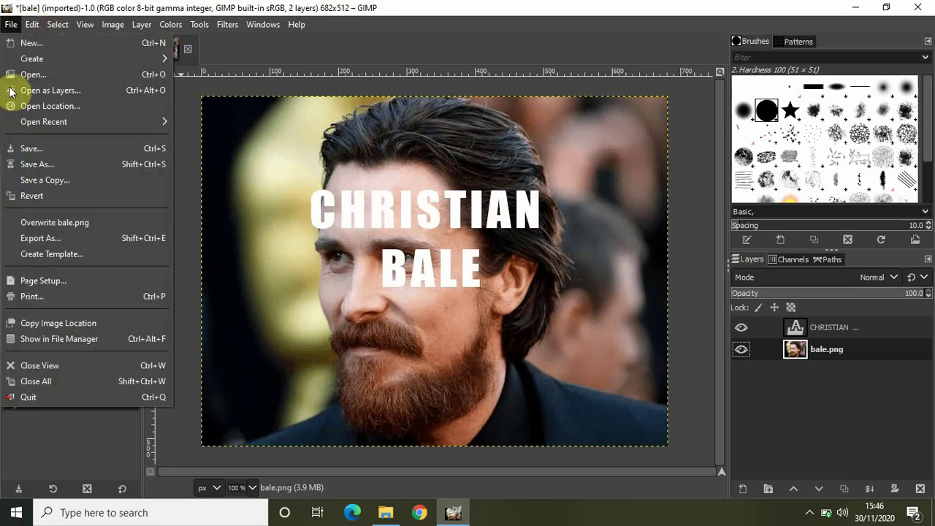
pyautogui.click(53, 241)
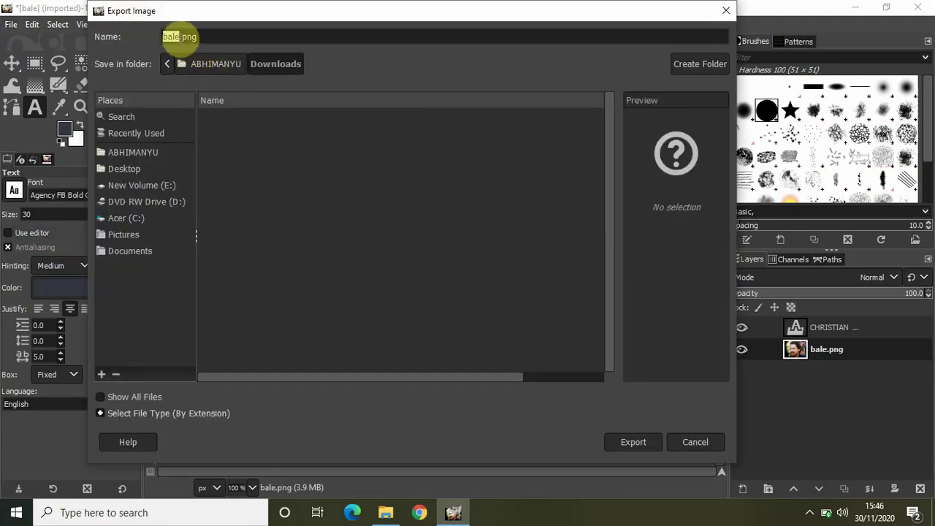
pyautogui.click(181, 36)
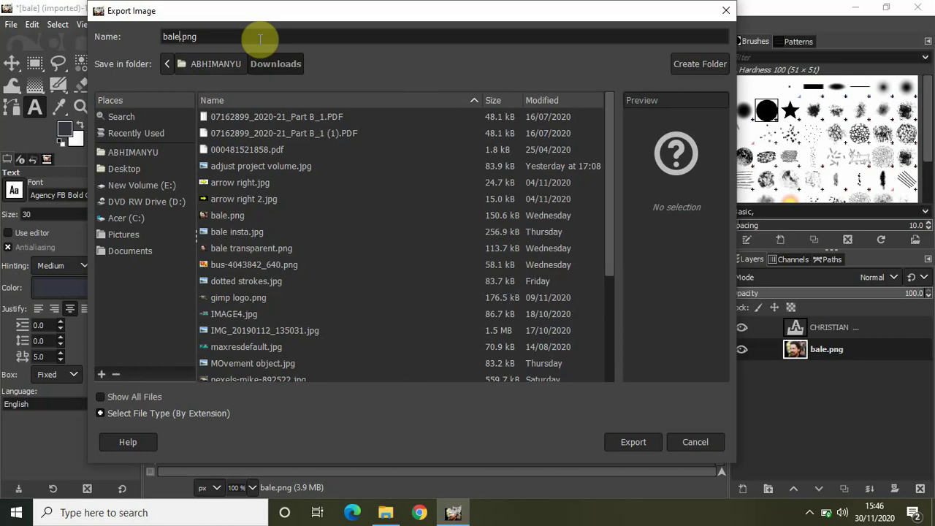
pyautogui.write('2')
pyautogui.click(615, 438)
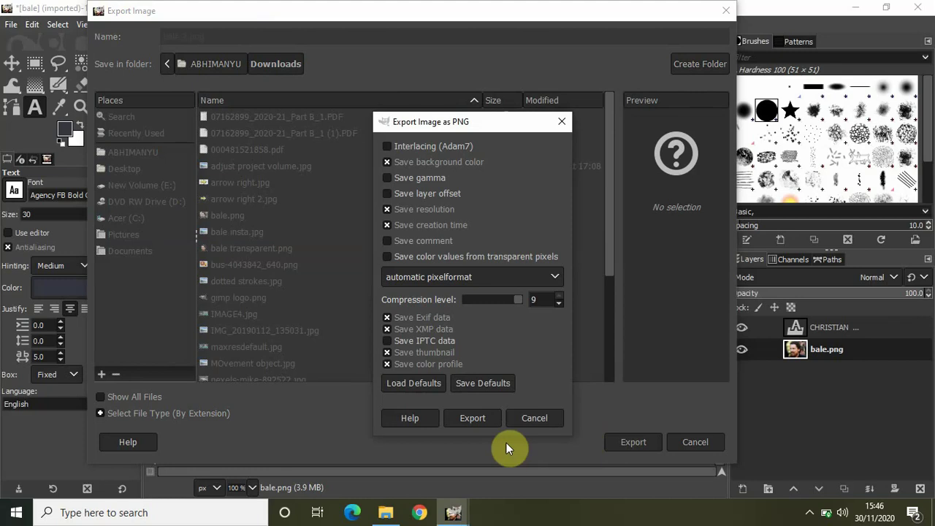
pyautogui.click(482, 417)
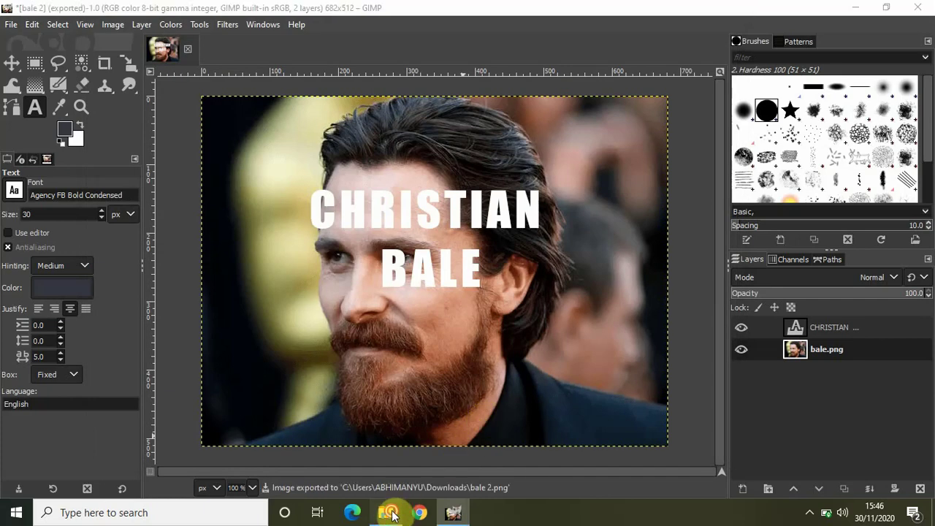
# In File Explorer, check bale 2 is a 682 x 512, 377 KB PNG, then return to GIMP
pyautogui.click(386, 512)
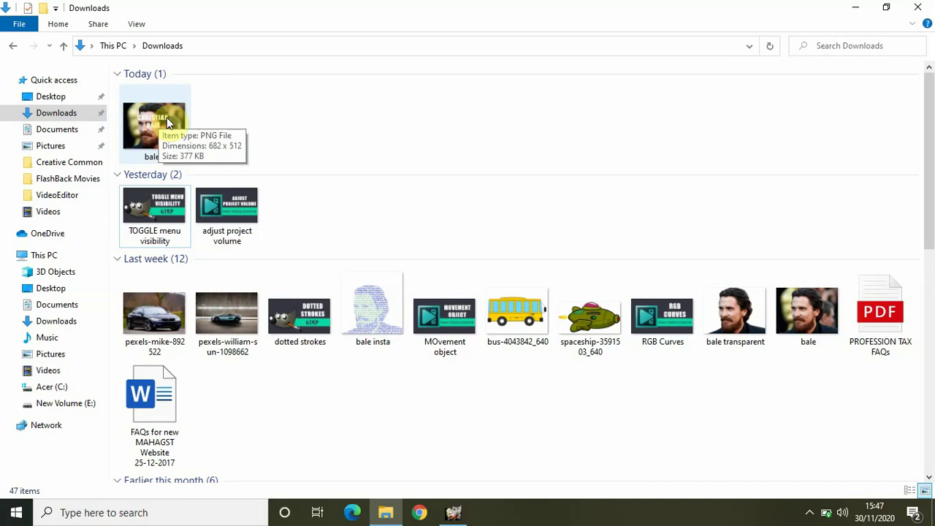
pyautogui.click(166, 117)
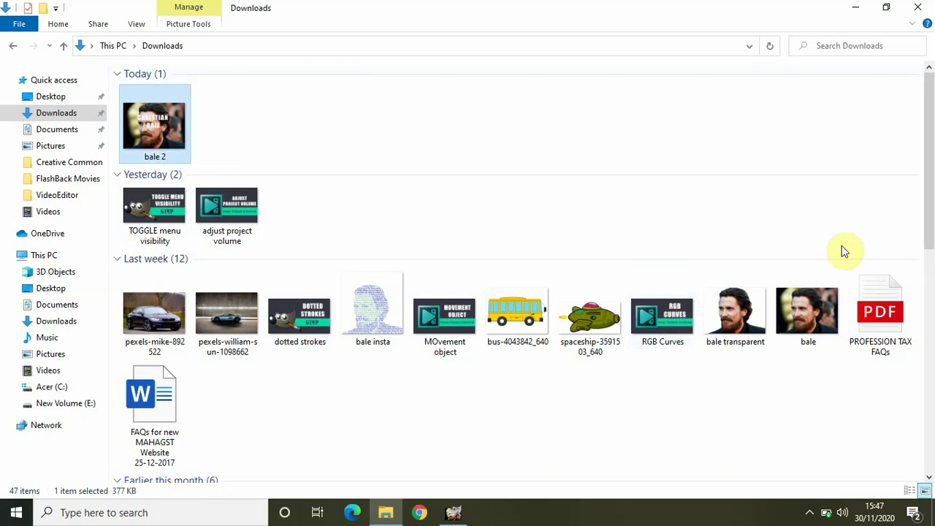
pyautogui.moveTo(931, 212); pyautogui.dragTo(933, 266)
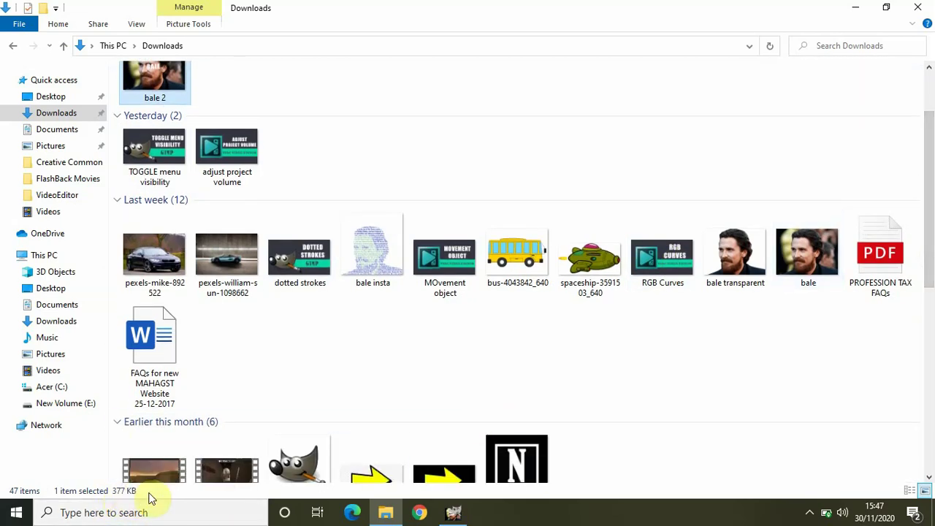
pyautogui.moveTo(929, 212); pyautogui.dragTo(930, 175)
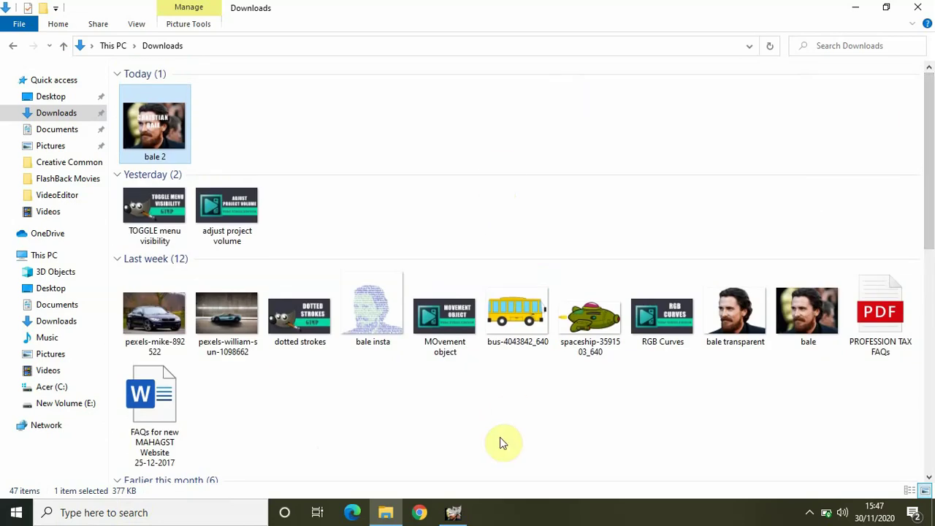
pyautogui.click(456, 515)
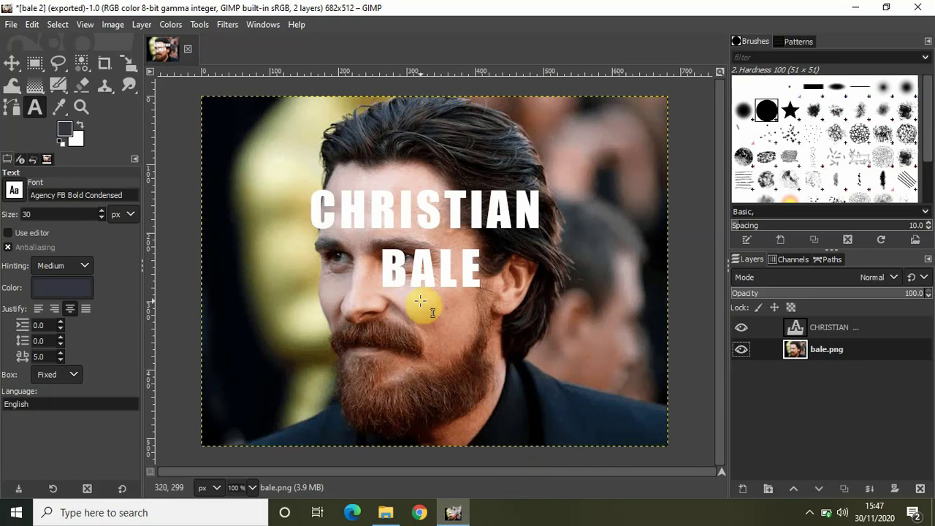
# Convert the image to indexed mode with a generated optimum palette of 255 colours
pyautogui.click(113, 25)
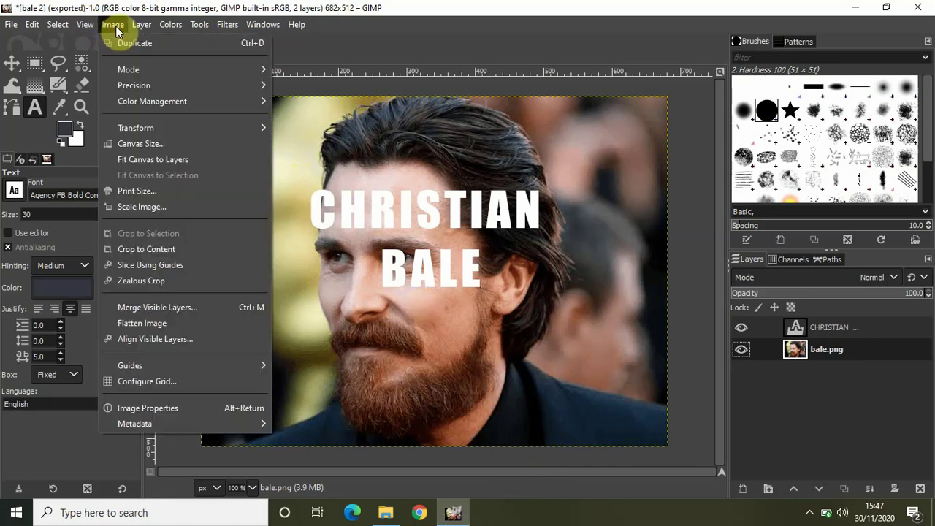
pyautogui.moveTo(129, 70)
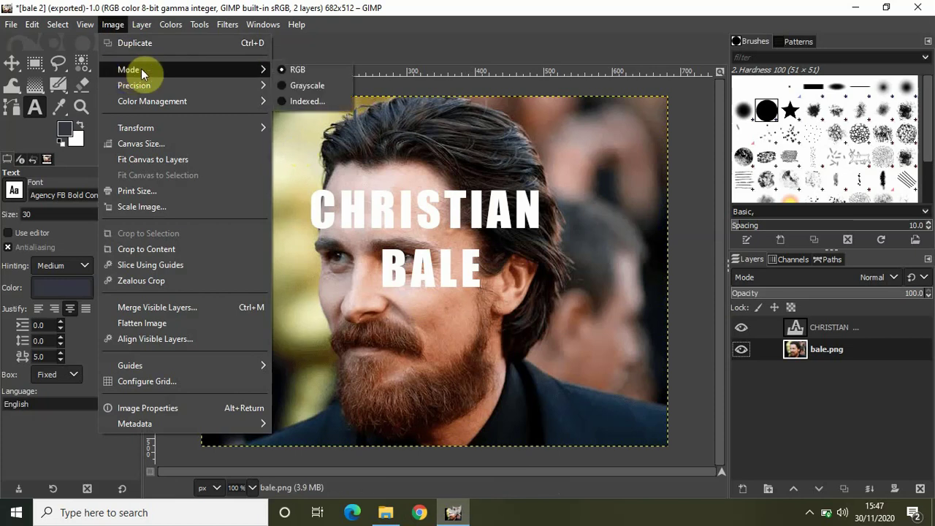
pyautogui.click(309, 103)
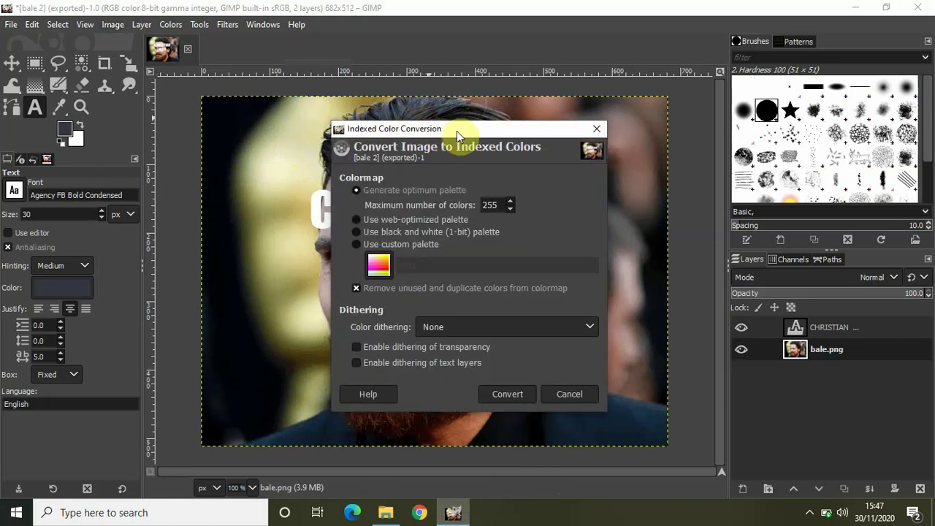
pyautogui.moveTo(456, 131); pyautogui.dragTo(412, 104)
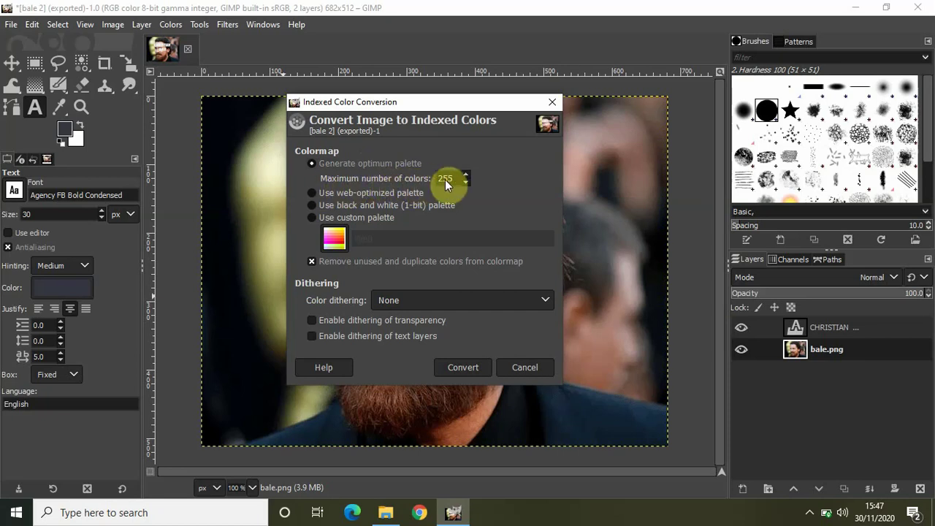
pyautogui.click(459, 361)
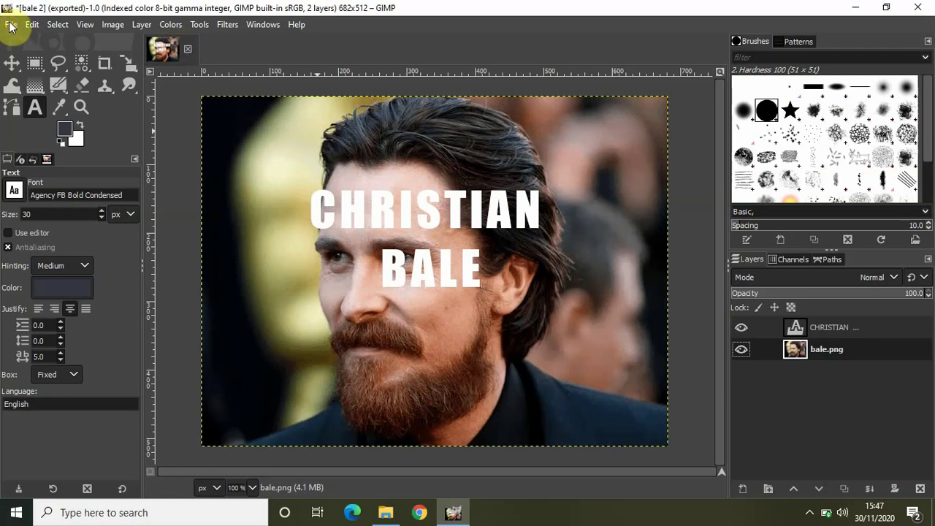
# Export the indexed image as 'bale 3.png' in Downloads with default PNG options
pyautogui.click(11, 24)
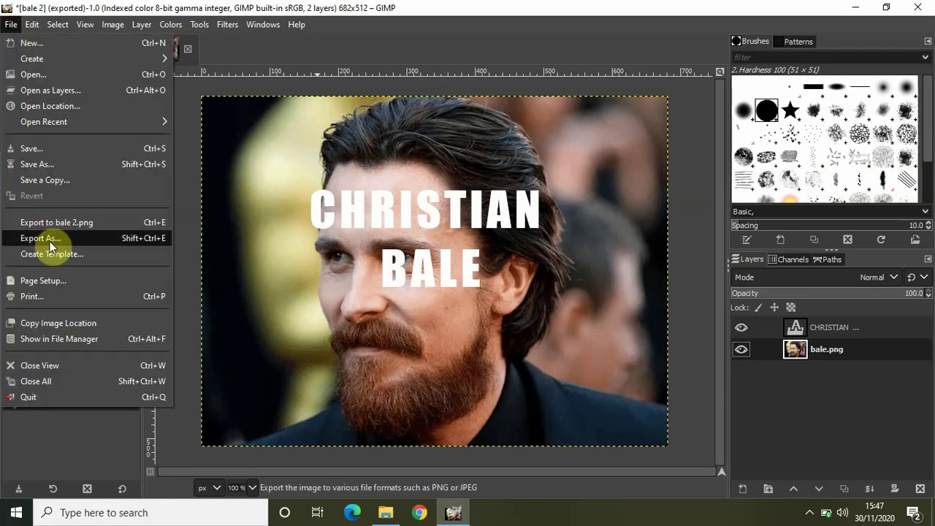
pyautogui.press('Escape')
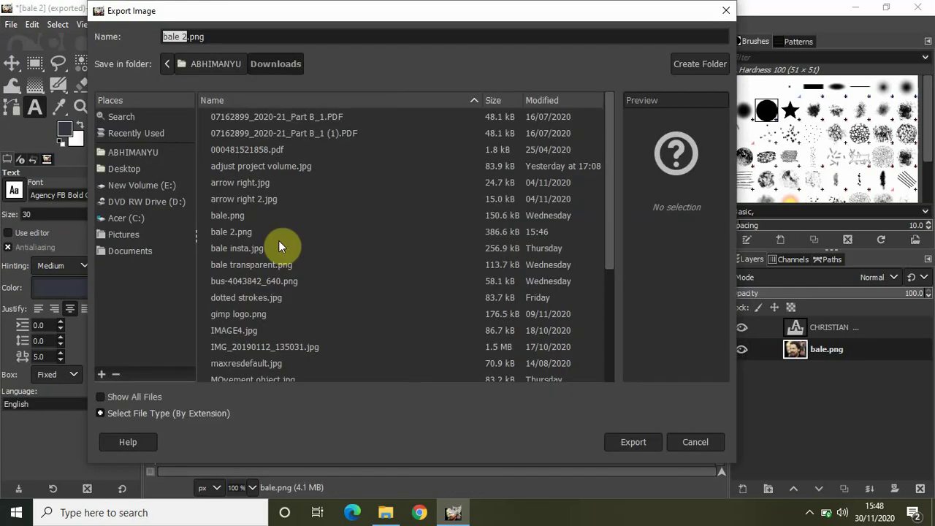
pyautogui.click(183, 37)
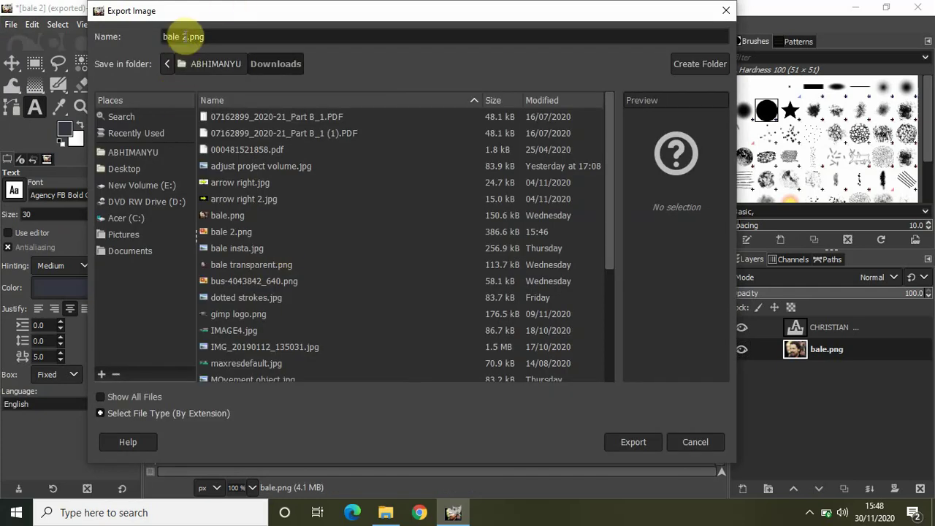
pyautogui.press('BackSpace')
pyautogui.write('3')
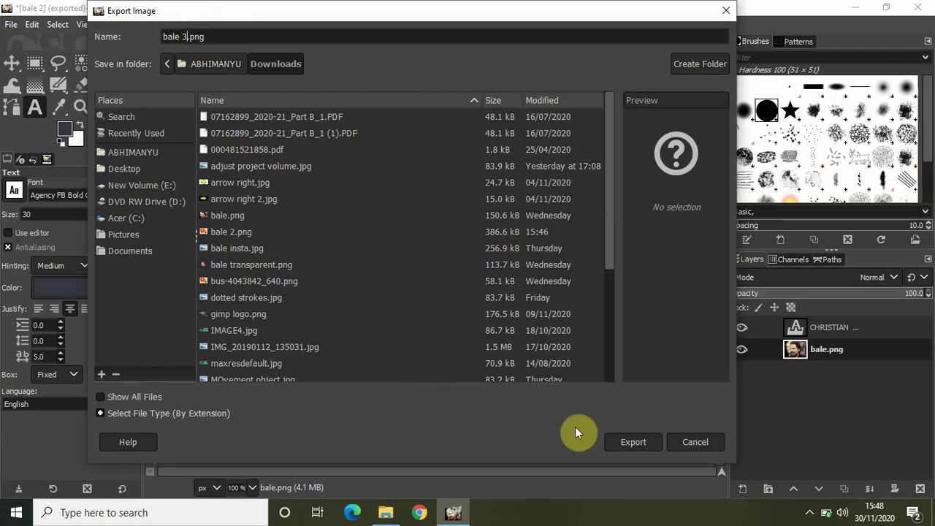
pyautogui.click(621, 438)
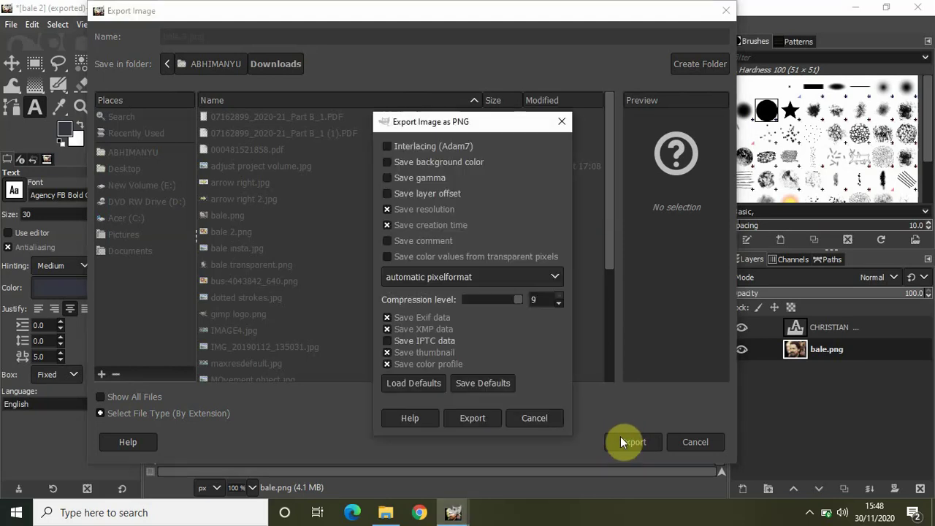
pyautogui.click(475, 416)
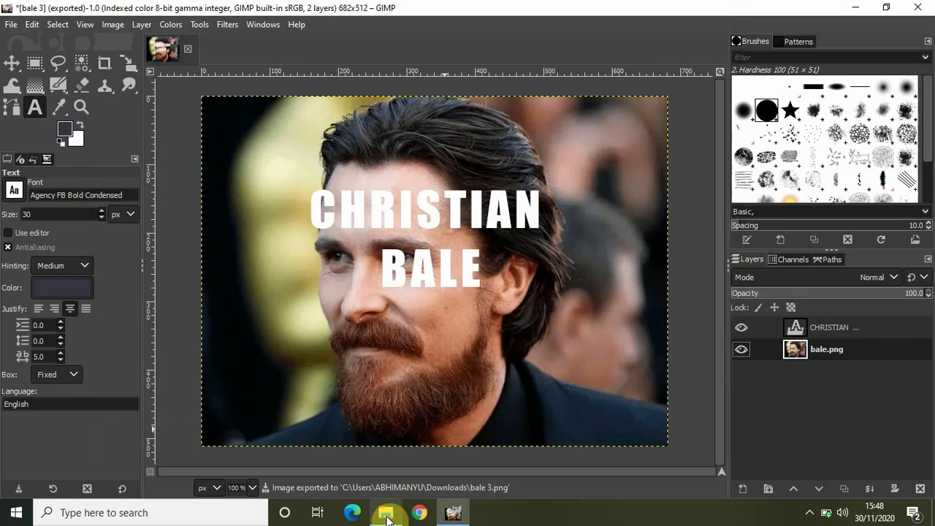
# Compare bale 3 (155 KB) against bale 2 (377 KB) in Downloads, then return to GIMP
pyautogui.click(386, 517)
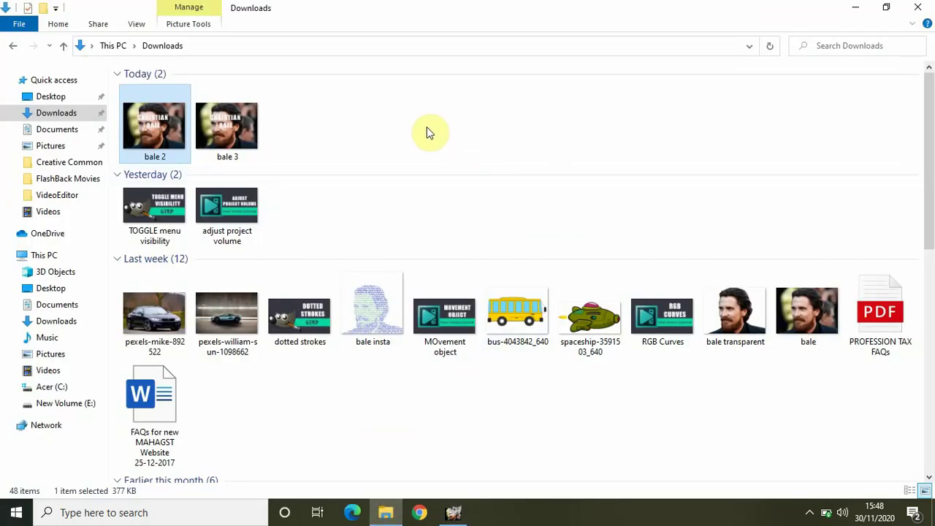
pyautogui.click(374, 130)
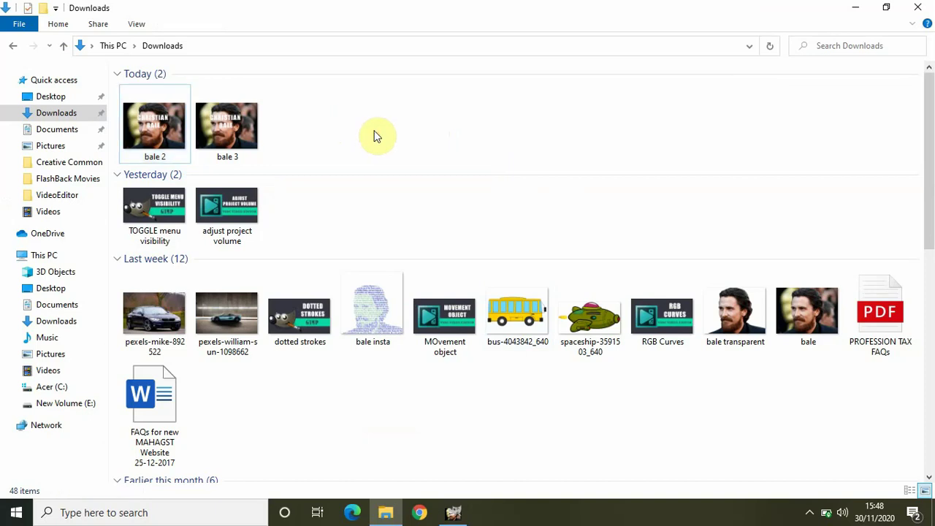
pyautogui.click(174, 126)
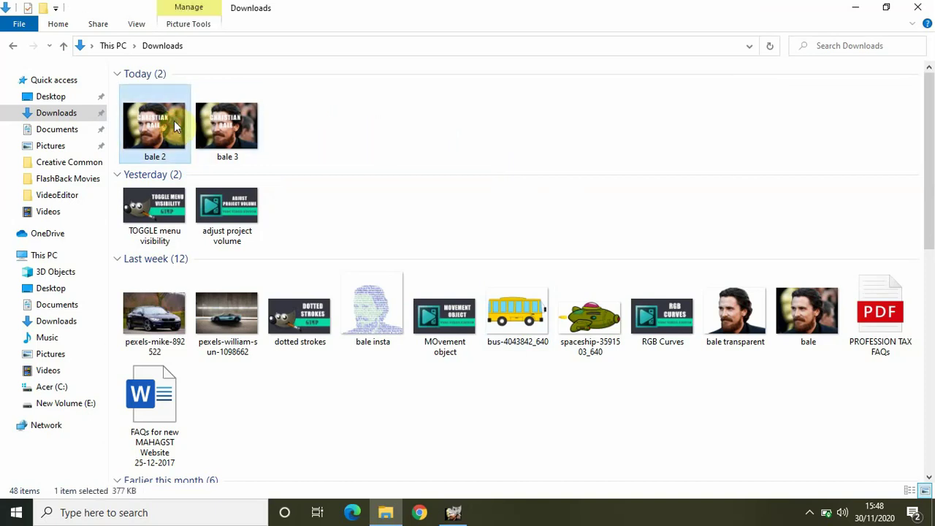
pyautogui.click(228, 130)
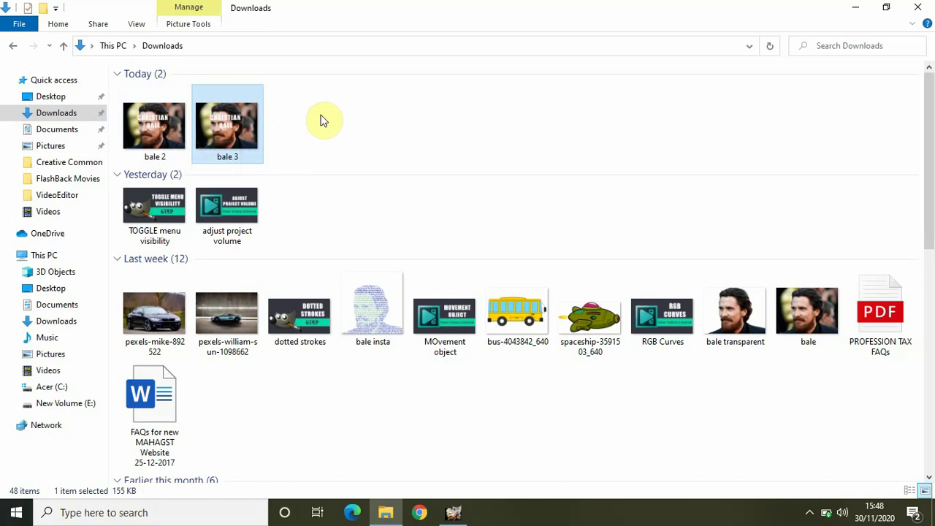
pyautogui.click(453, 512)
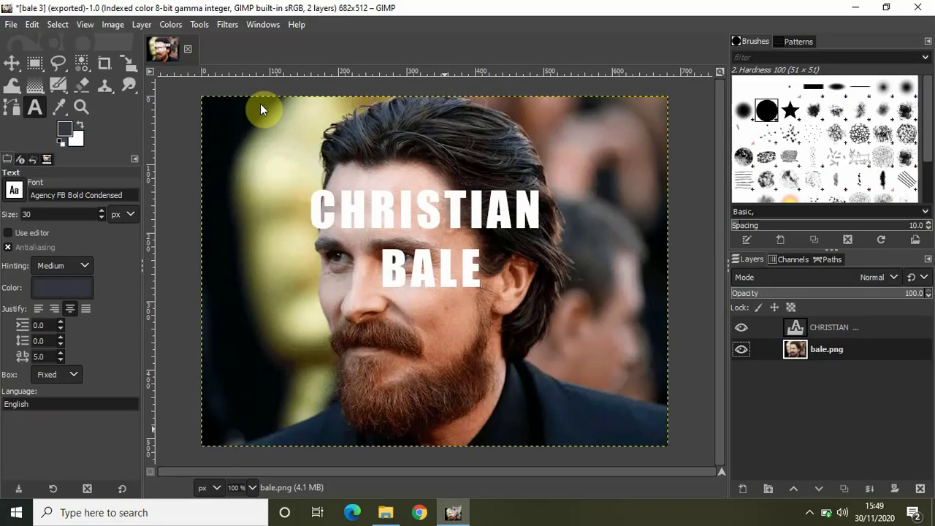
pyautogui.click(112, 26)
pyautogui.moveTo(128, 69)
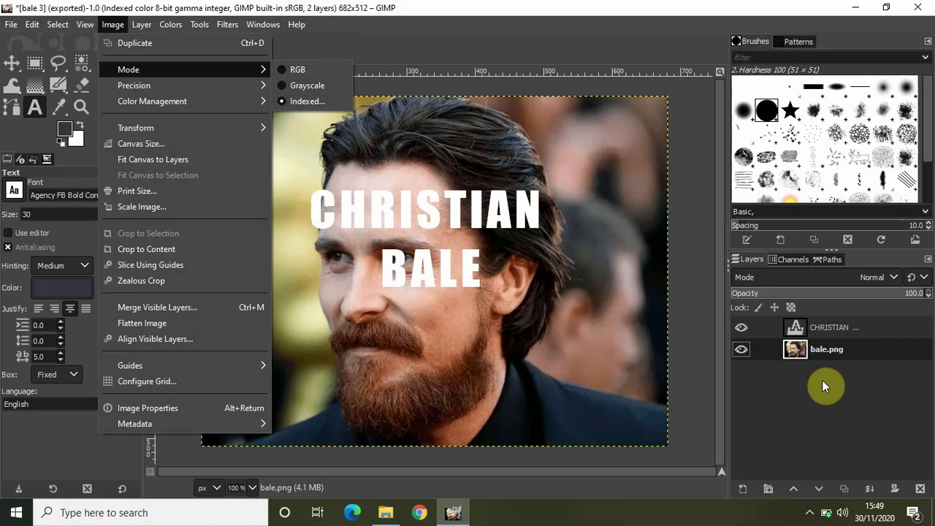
pyautogui.click(822, 381)
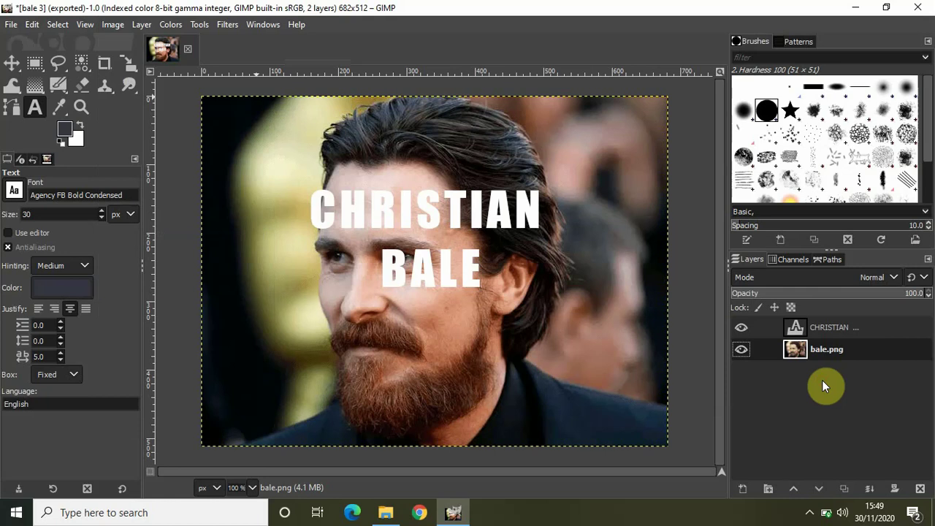